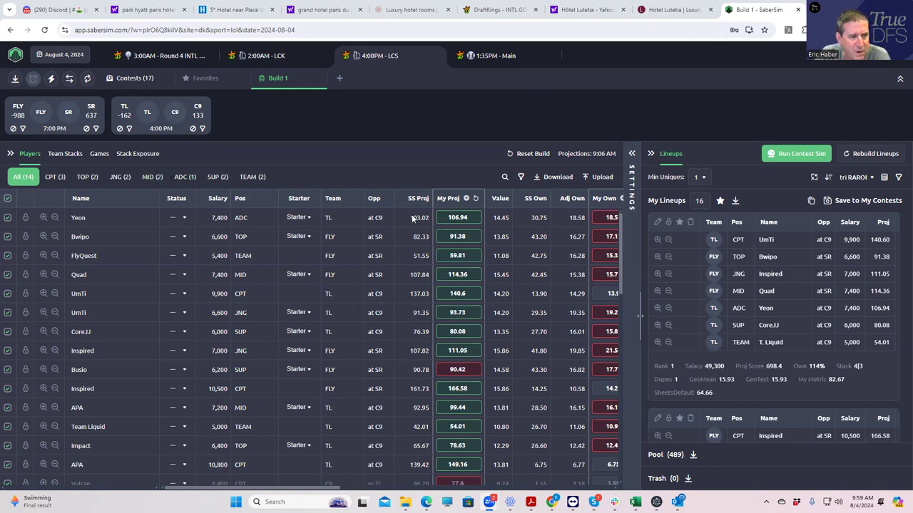
Rank the lineups by the SaberScore metric Small Slate | 100-1k and review the team stacks and stack exposure
left_click(859, 178)
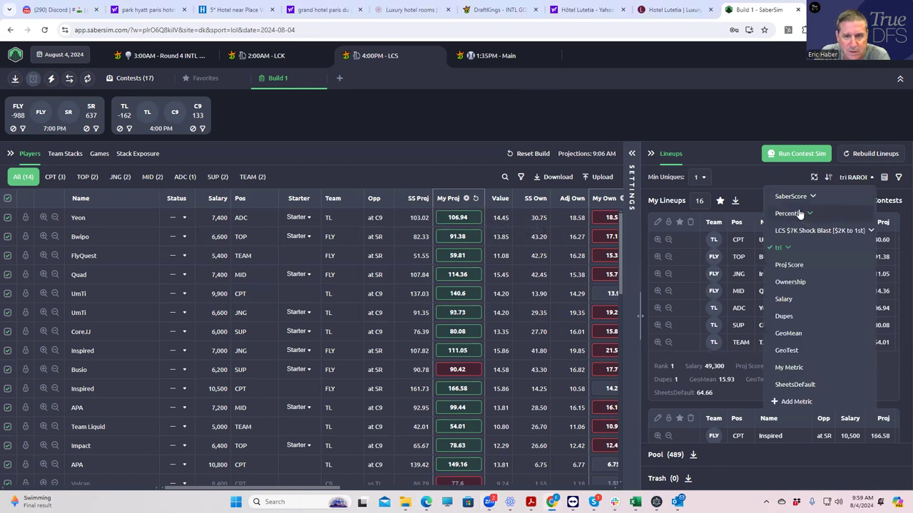
left_click(799, 197)
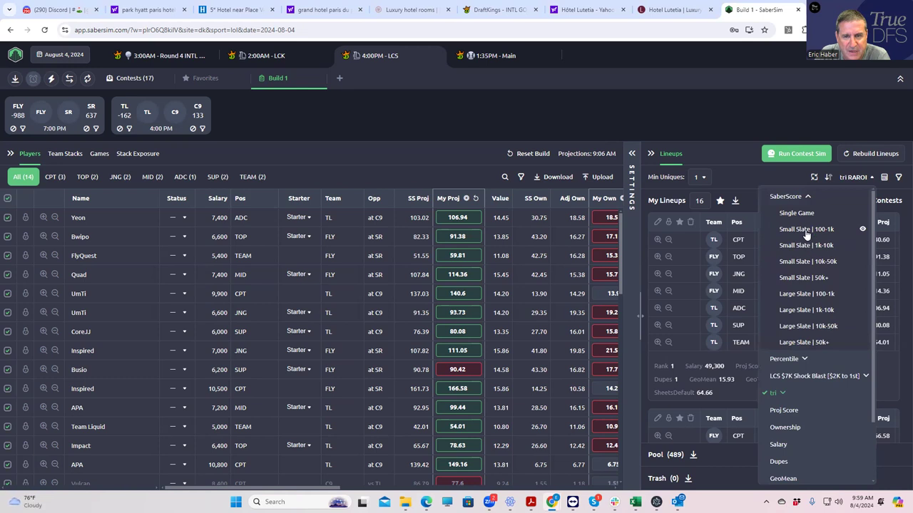
left_click(805, 230)
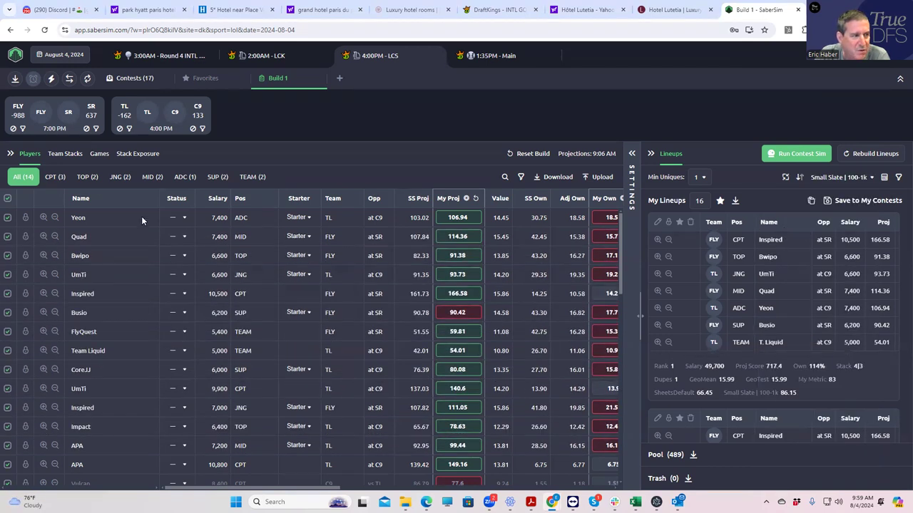
left_click(65, 153)
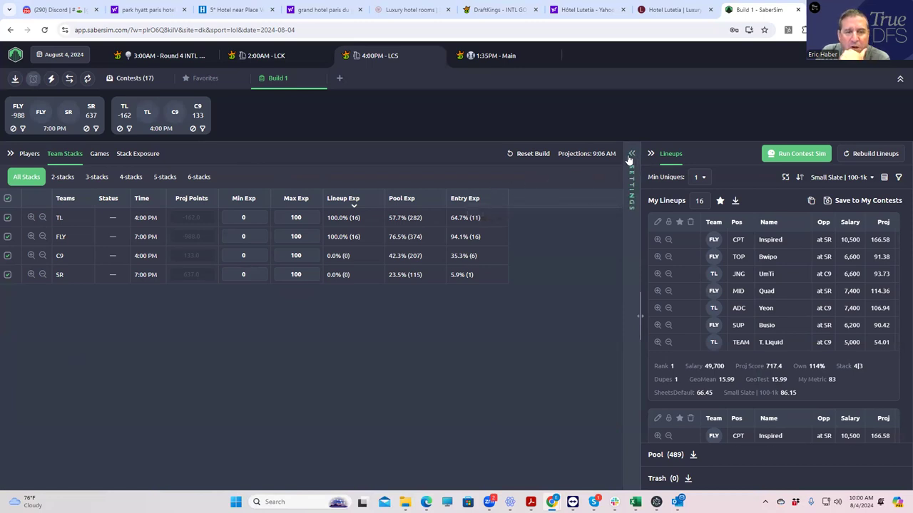
left_click(146, 155)
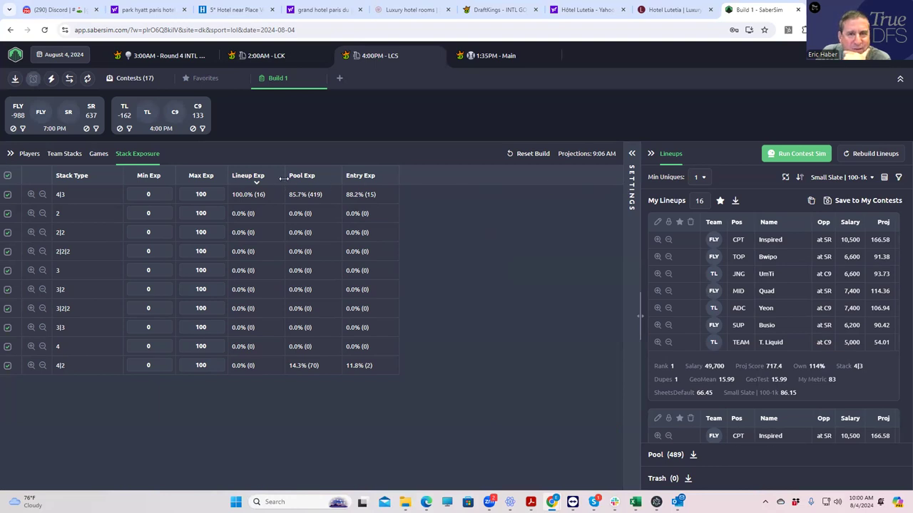
Save the LCS $7K Shock Blast [$2K to 1st] contest sim settings with Build 1 as the field lineups
left_click(630, 155)
left_click(610, 265)
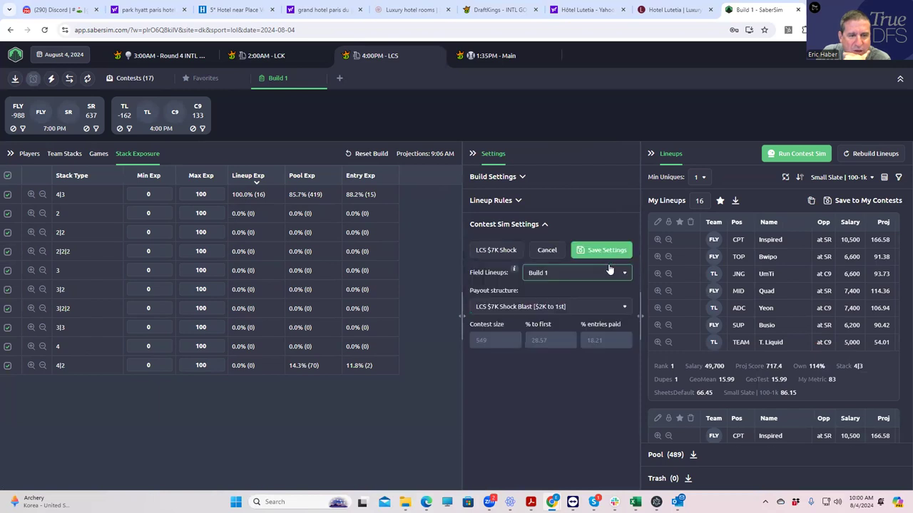
left_click(567, 278)
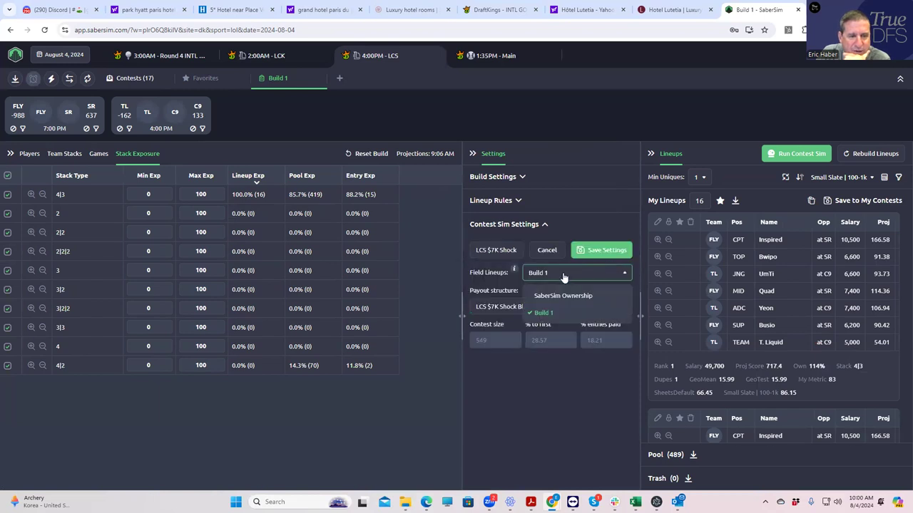
left_click(538, 311)
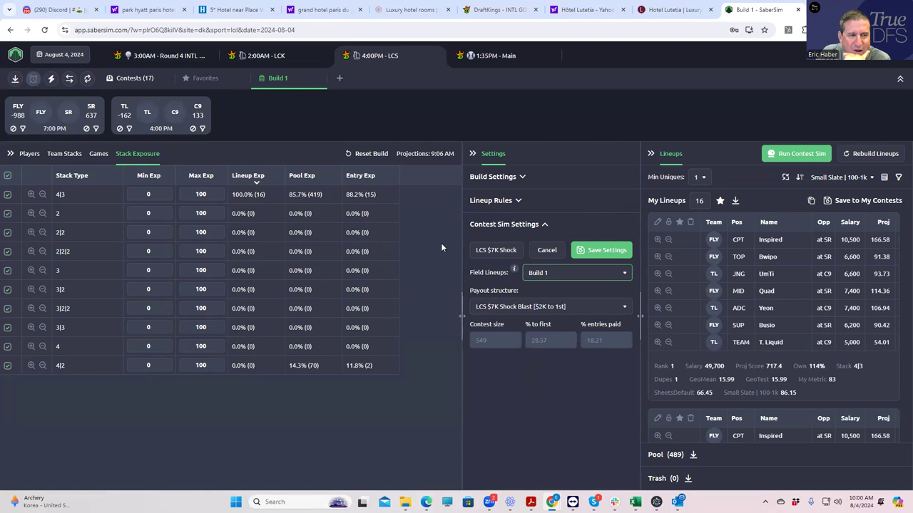
left_click(598, 252)
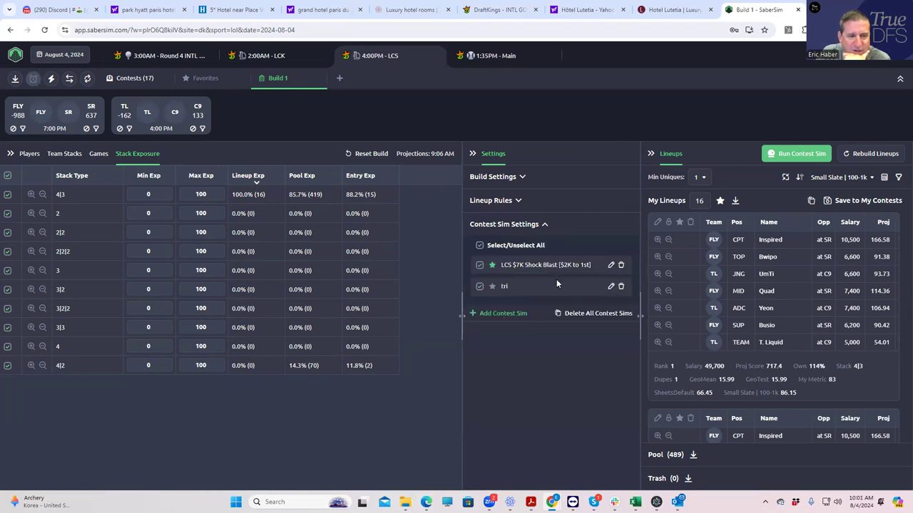
Save the settings of the tri contest sim and run the contest sim
left_click(609, 286)
left_click(601, 251)
left_click(796, 154)
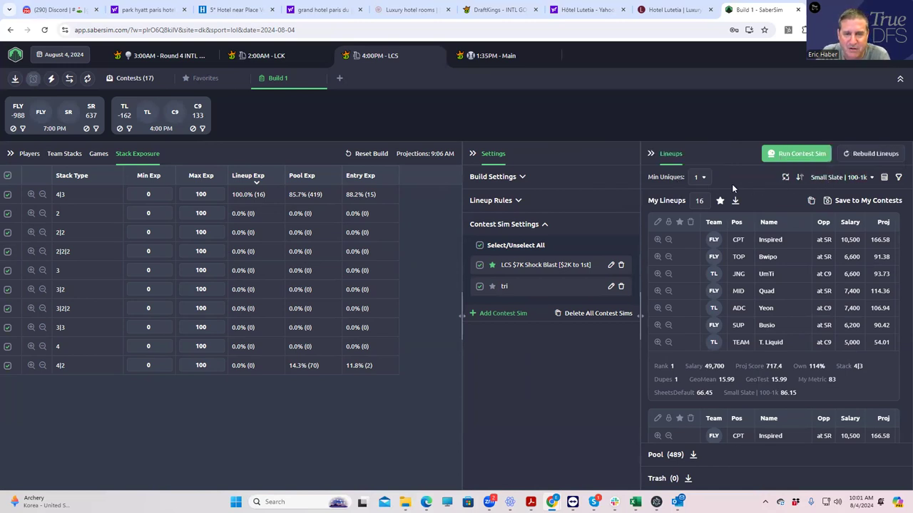
Rank the lineups by the RAROI of LCS $7K Shock Blast [$2K to 1st] and show the team stack exposures
left_click(831, 178)
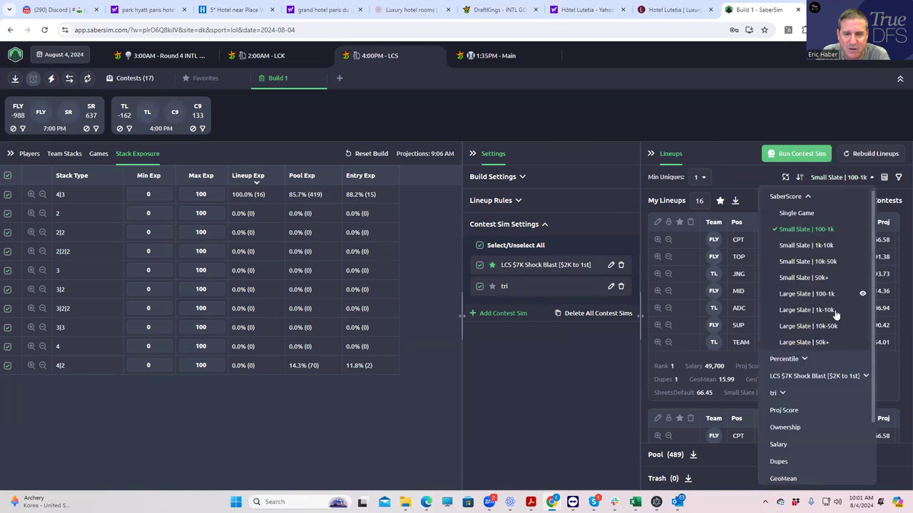
left_click(811, 380)
left_click(784, 406)
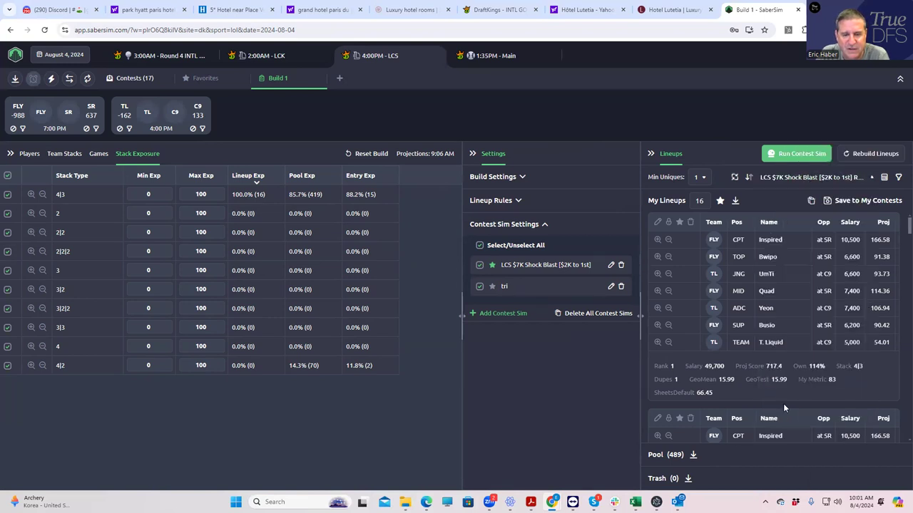
left_click(65, 154)
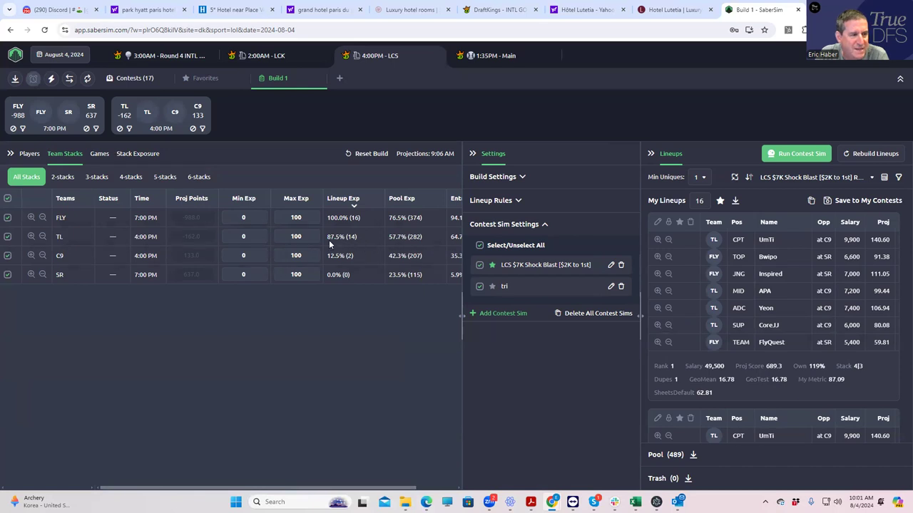
Set the lineups' minimum uniques to 3 and review the captain (CPT) players
left_click(699, 180)
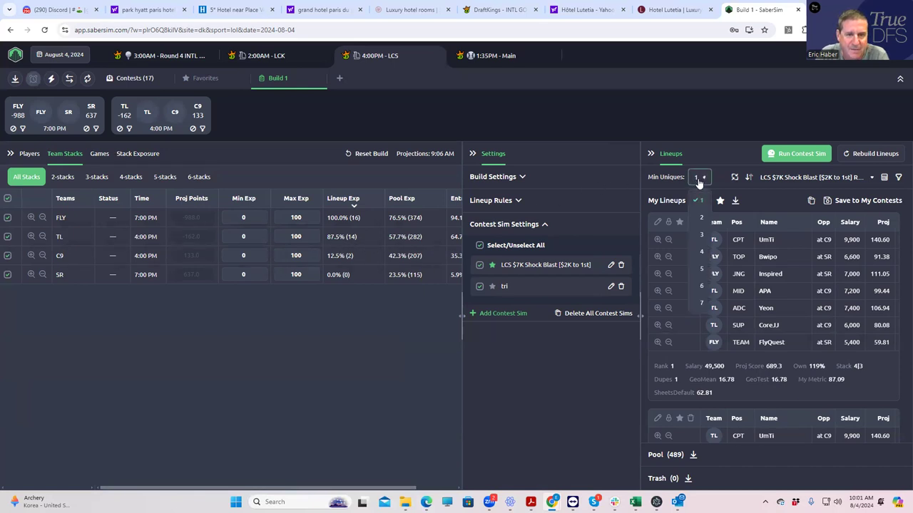
left_click(700, 233)
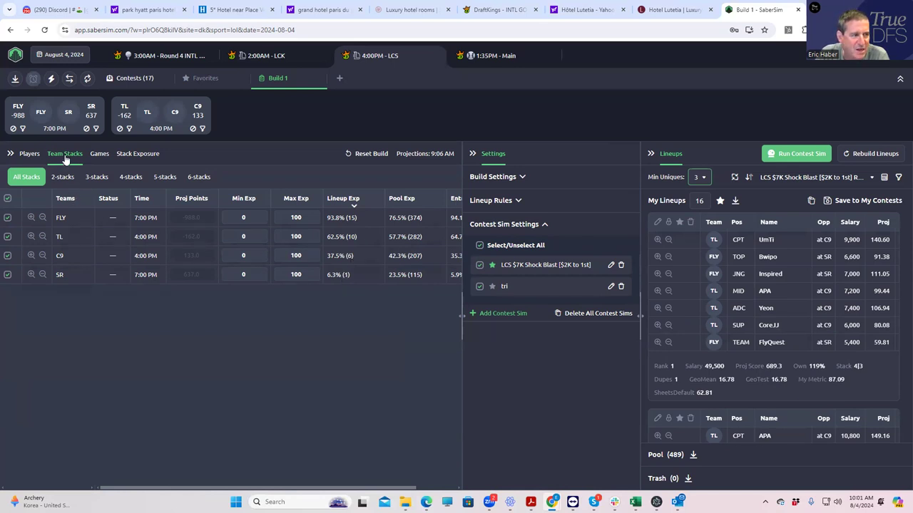
left_click(29, 154)
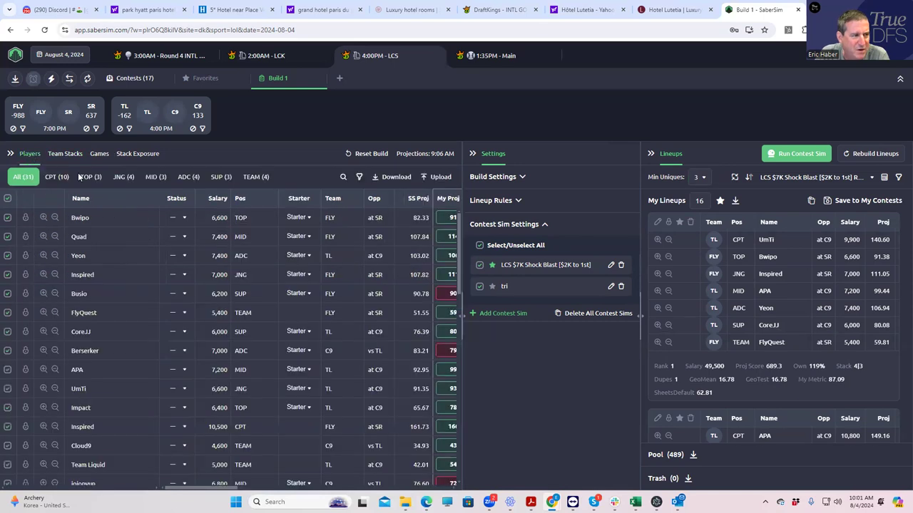
left_click(57, 177)
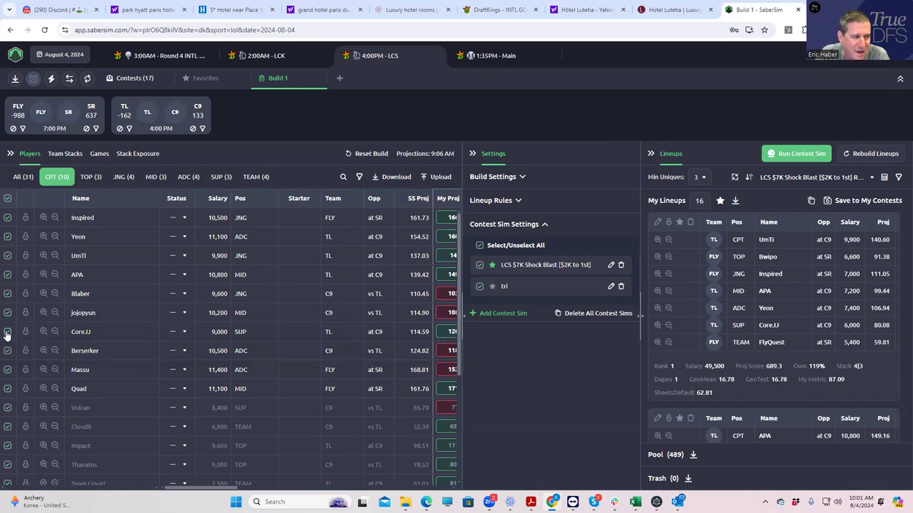
left_click_drag(220, 491, 253, 491)
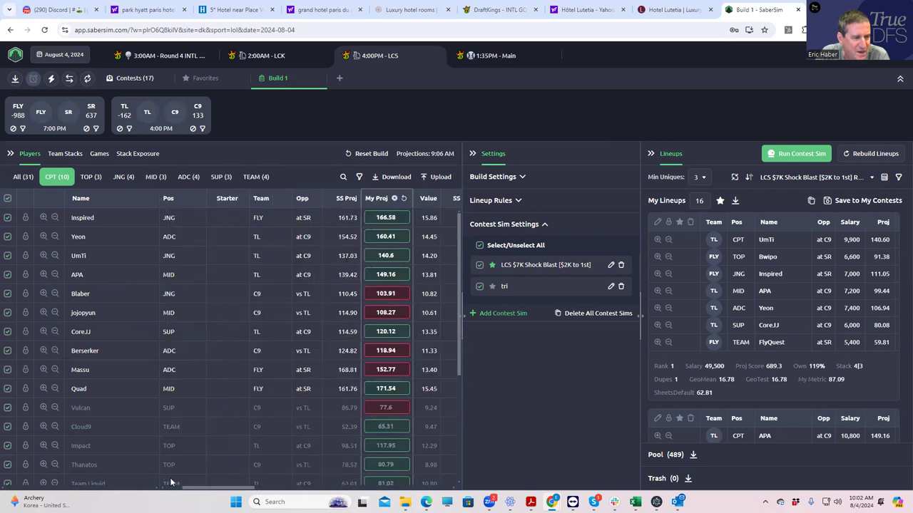
left_click_drag(171, 483, 134, 482)
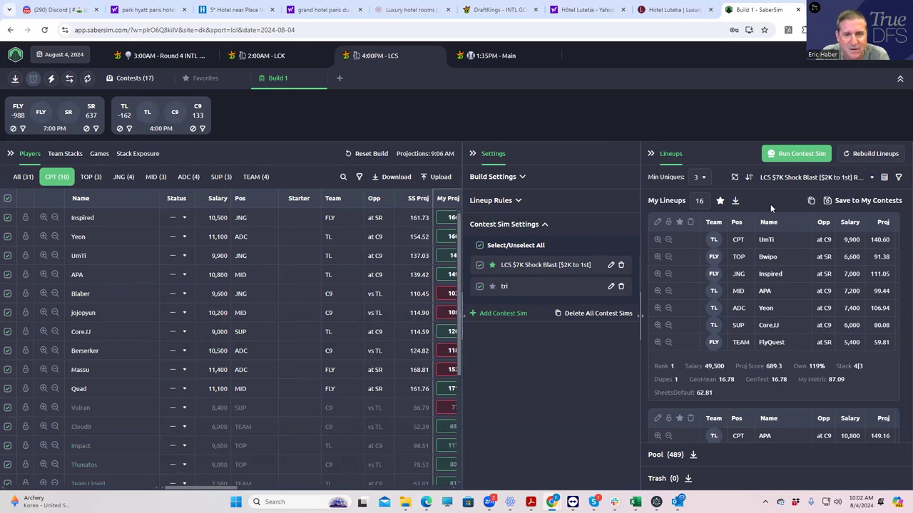
Save the 16 lineups only to the LCS $7K Shock Blast [$2K to 1st] contest, excluding the LCS $2K Power Gauntlet
left_click(826, 202)
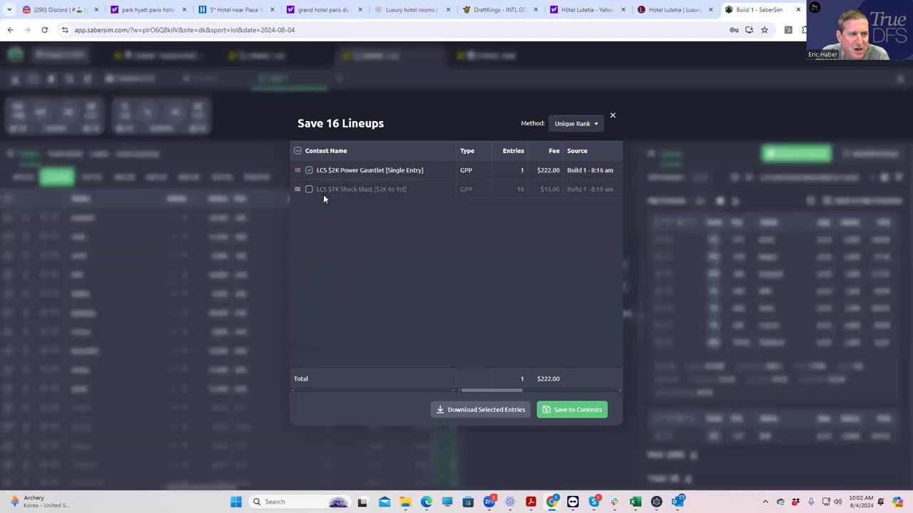
left_click(308, 170)
left_click(308, 189)
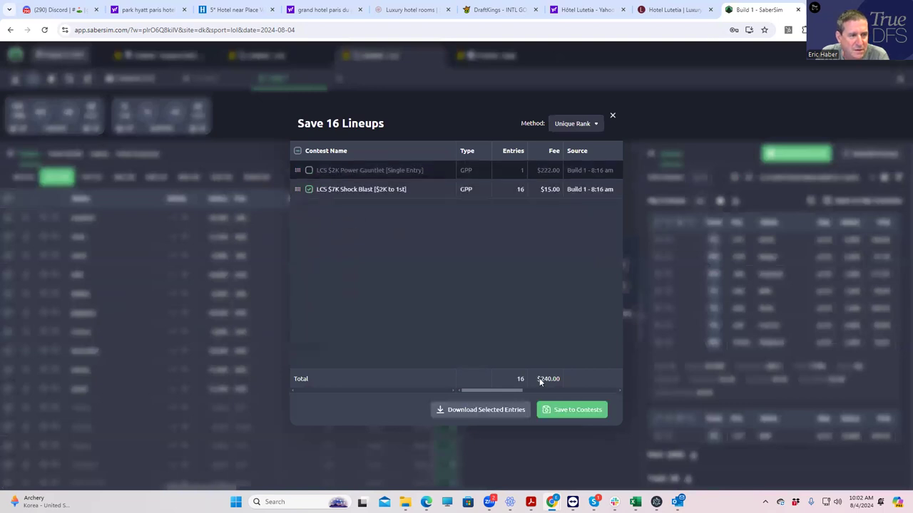
left_click(563, 418)
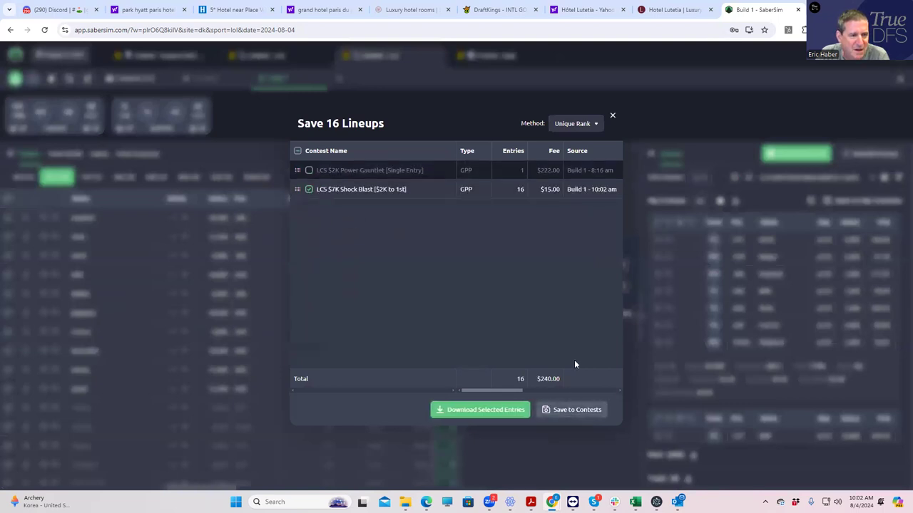
left_click(611, 118)
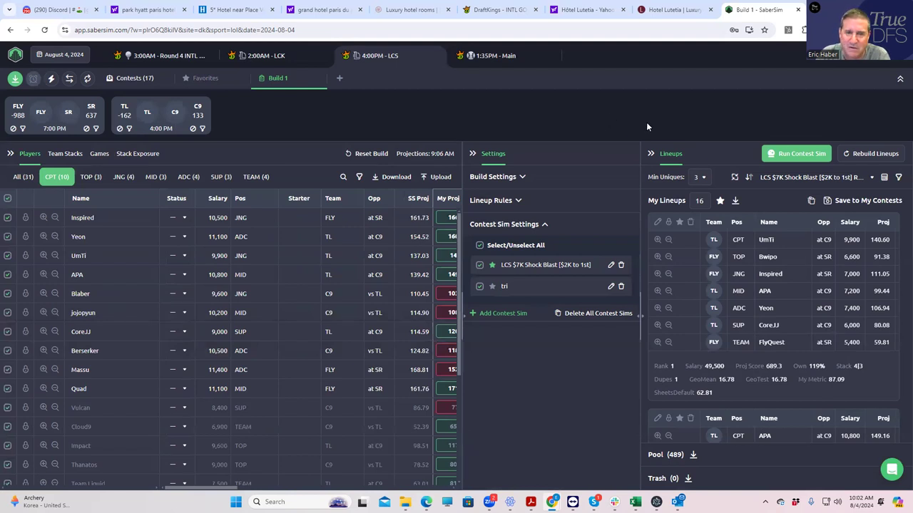
Rank the lineups by the RAROI of the tri contest sim and set the minimum uniques to 1
left_click(789, 178)
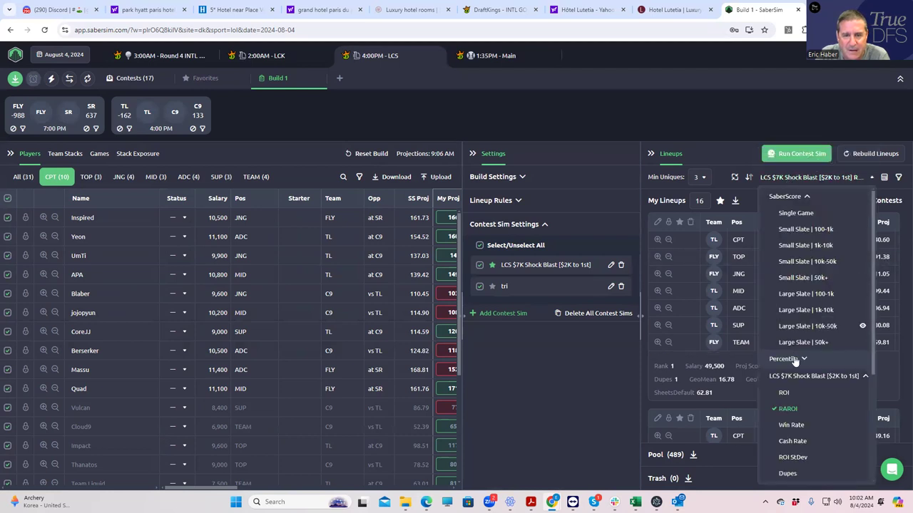
scroll(807, 421, "down", 3)
left_click(777, 320)
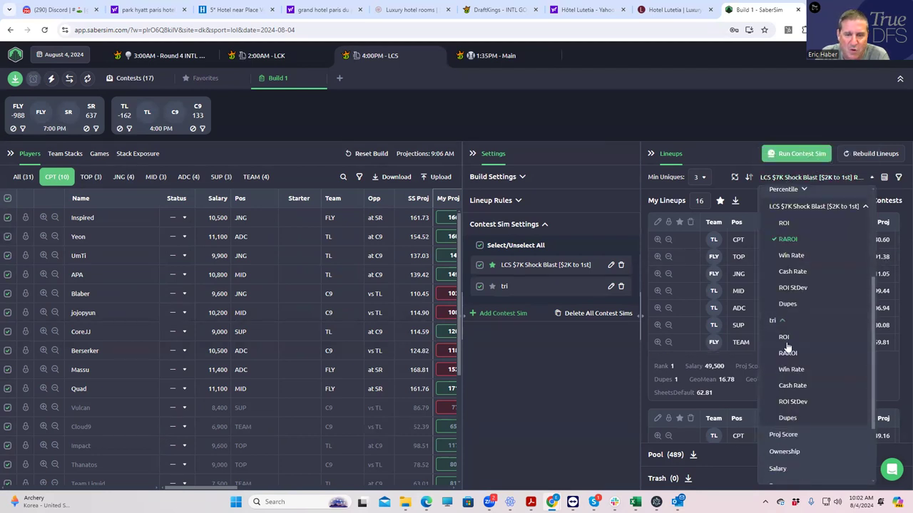
left_click(784, 353)
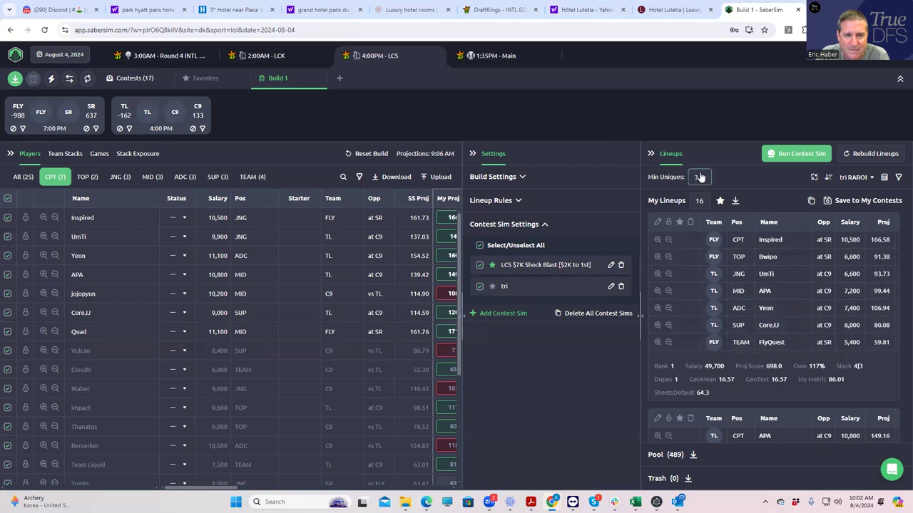
scroll(699, 177, "down", 2)
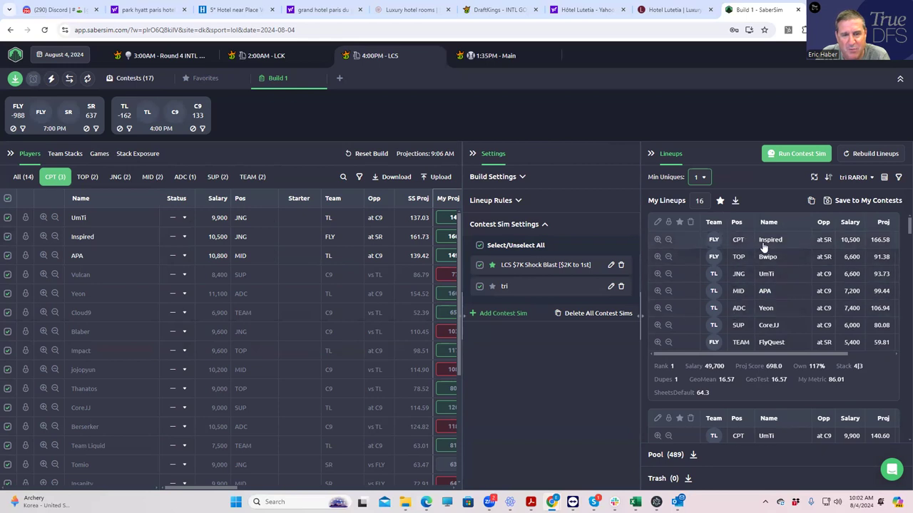
Examine the top-ranked lineups, comparing their captains and contest sim metrics such as Sim ROI and win rate
scroll(781, 392, "down", 3)
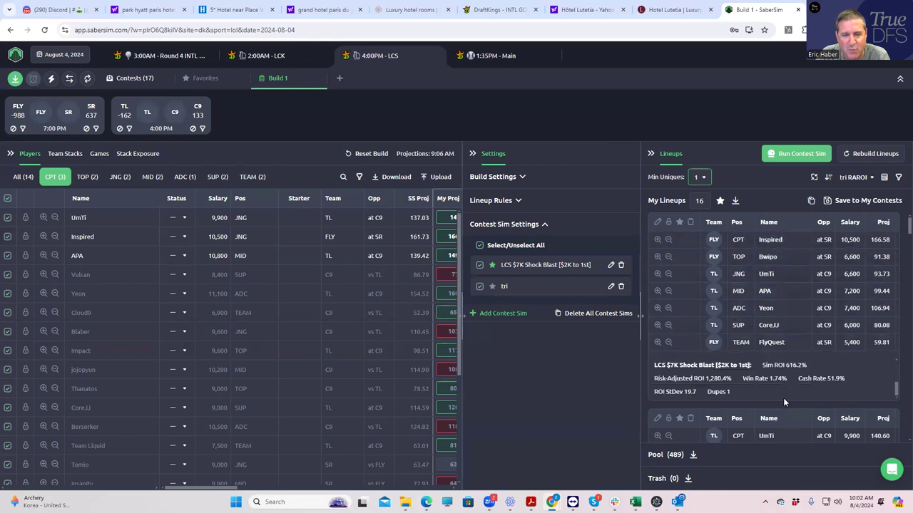
scroll(898, 238, "down", 3)
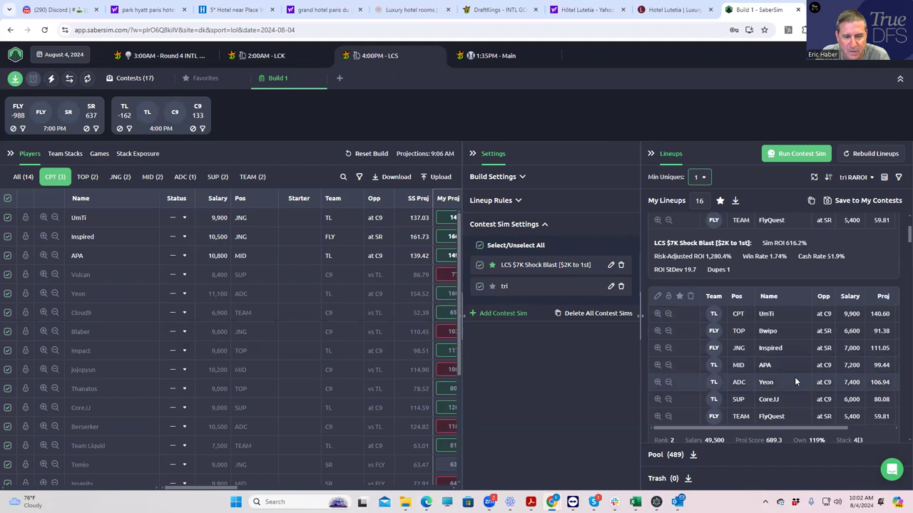
scroll(802, 299, "up", 2)
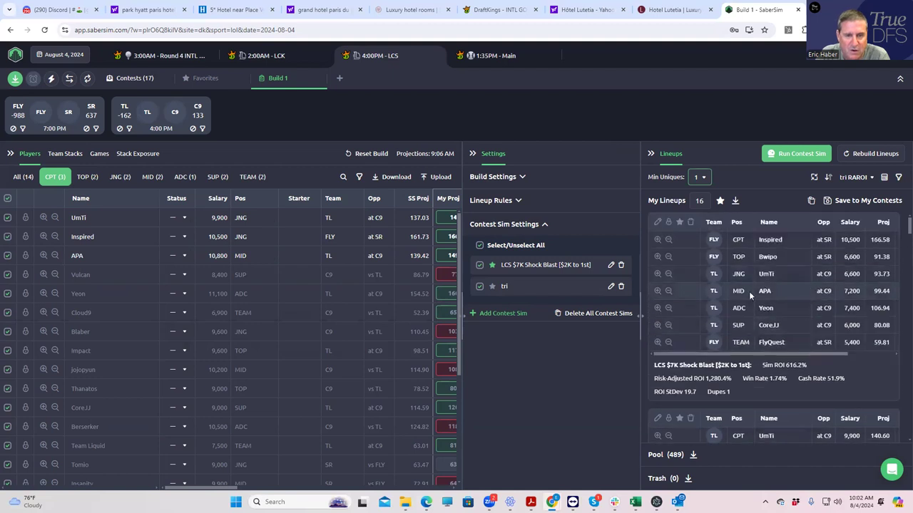
scroll(800, 401, "down", 2)
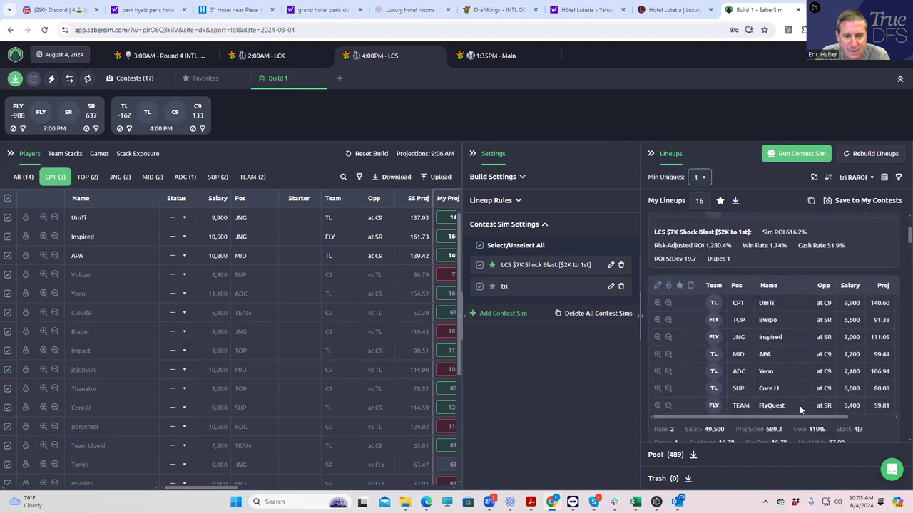
scroll(798, 358, "up", 2)
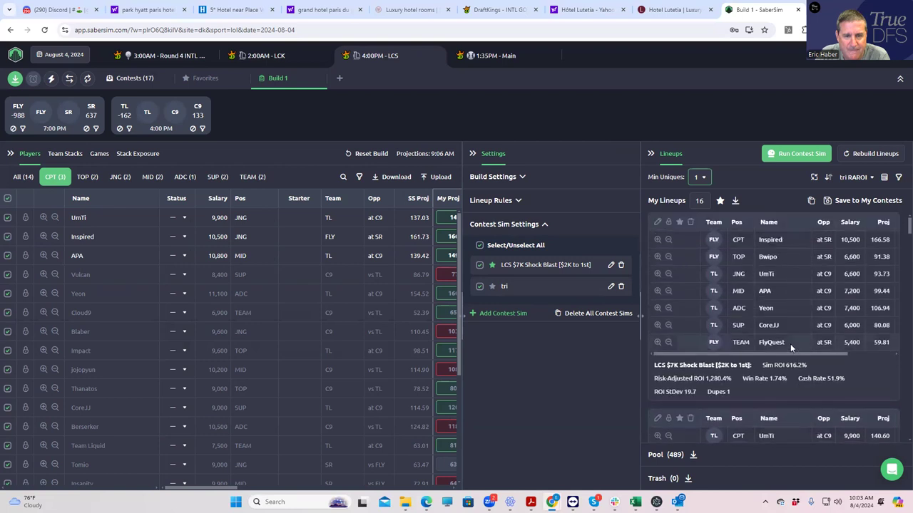
scroll(898, 236, "down", 1)
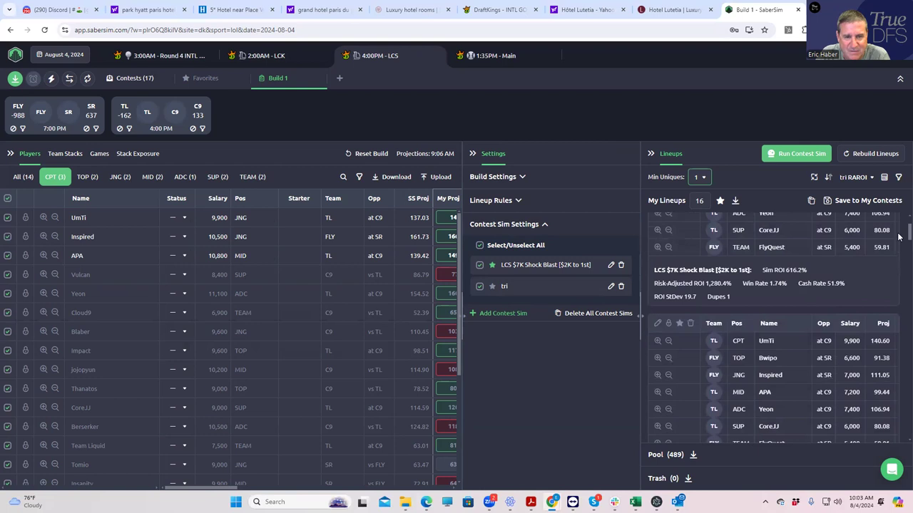
scroll(898, 238, "down", 1)
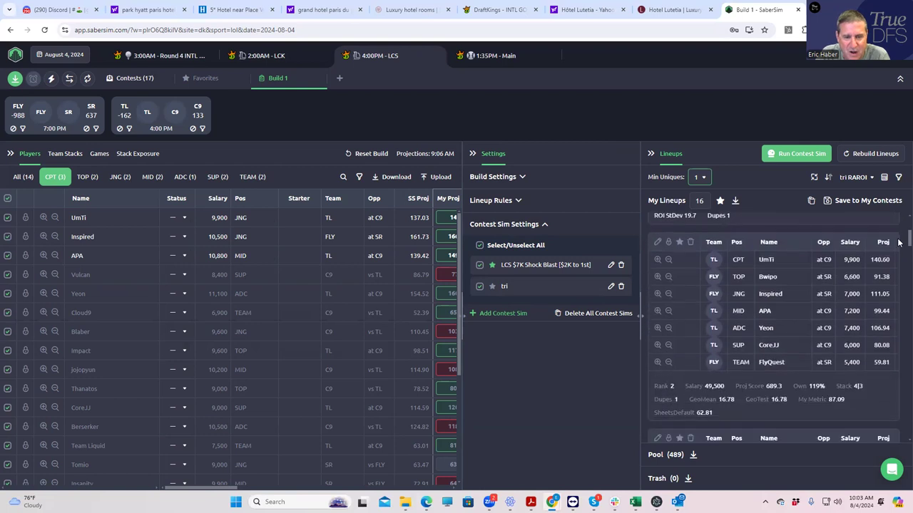
scroll(898, 242, "down", 1)
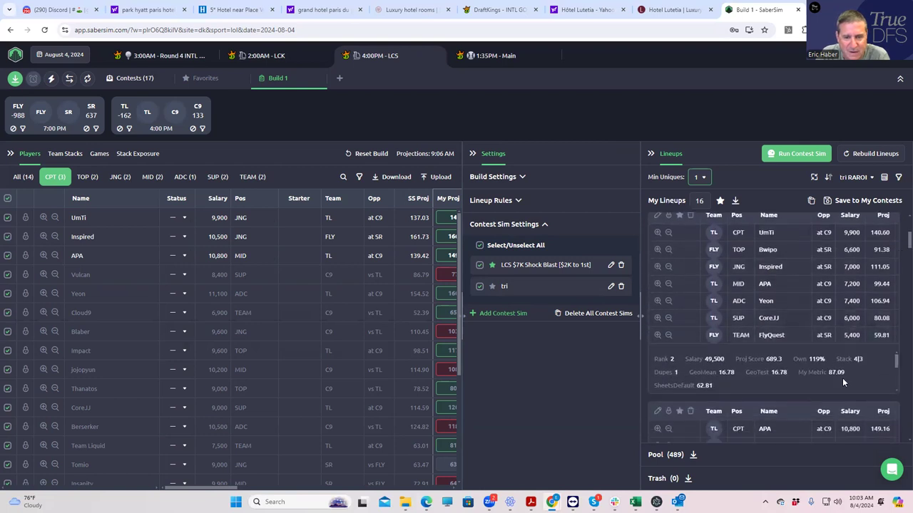
Check the LCS $7K Shock Blast [$2K to 1st] sim metrics of the second-ranked lineup against the first
scroll(842, 378, "down", 2)
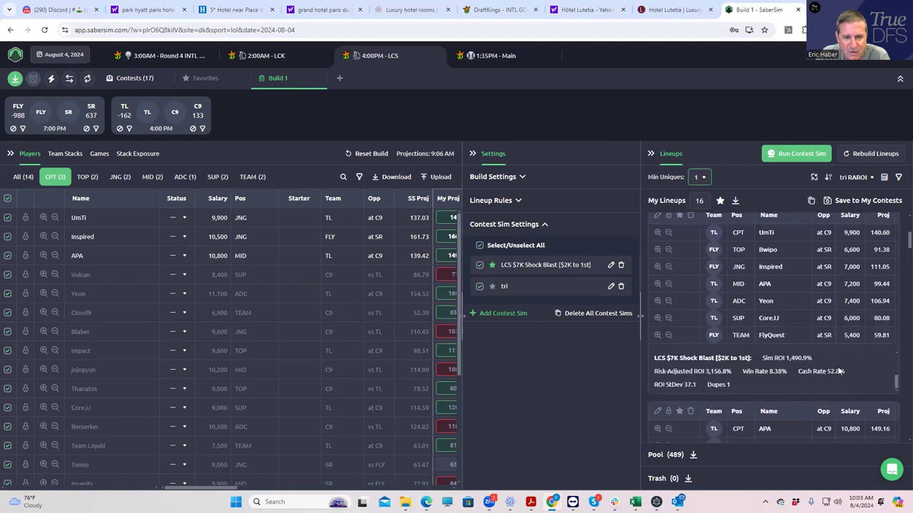
scroll(799, 371, "up", 2)
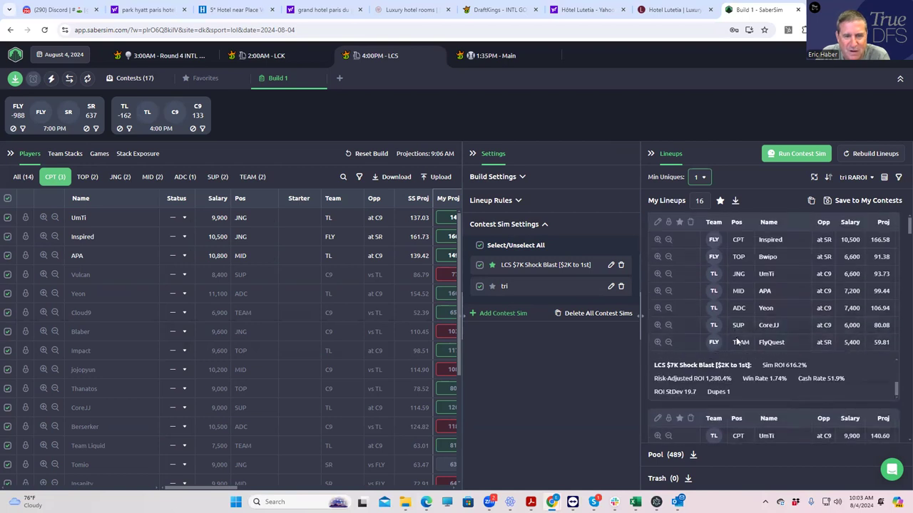
Try ranking the lineups by the tri contest sim's ROI, and switch the ranking back to its RAROI
left_click(853, 176)
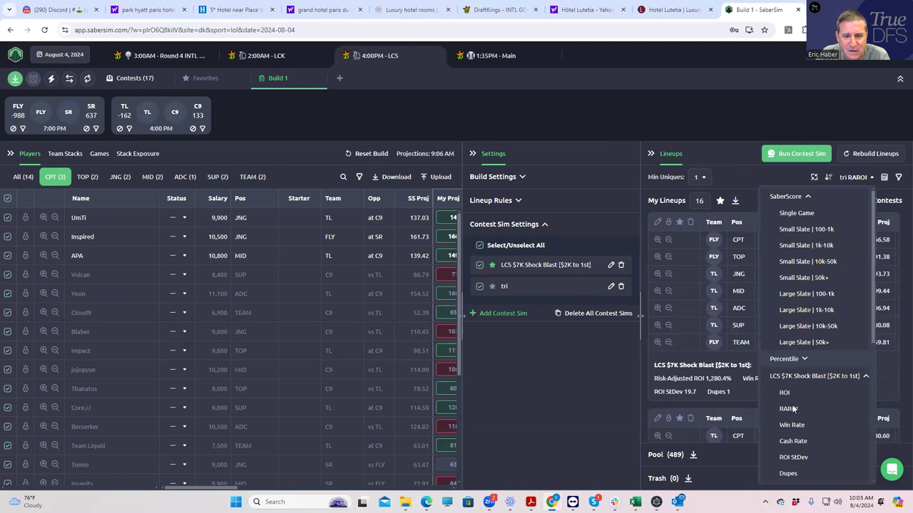
left_click(788, 276)
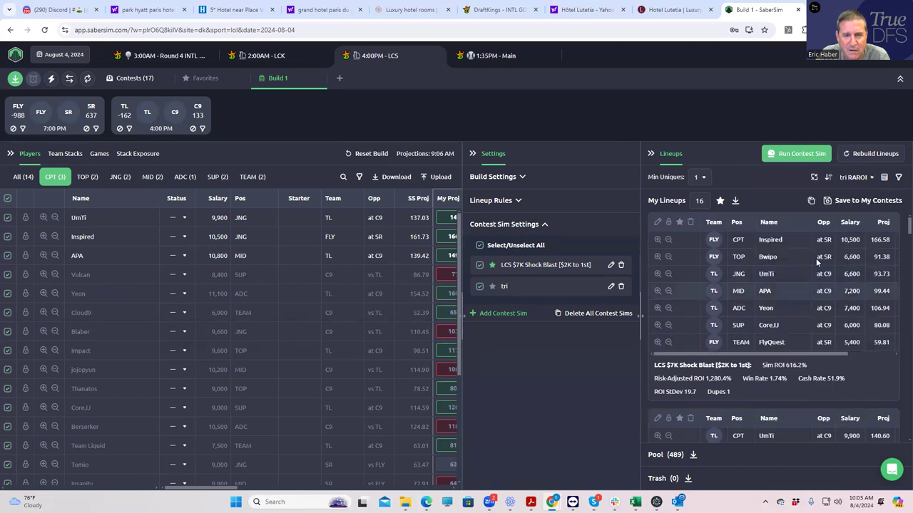
left_click(849, 178)
scroll(806, 389, "down", 4)
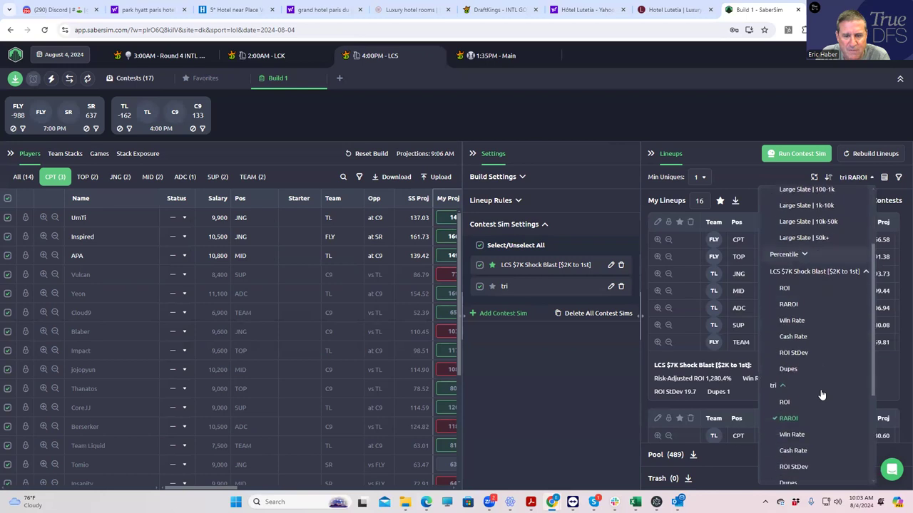
left_click(785, 364)
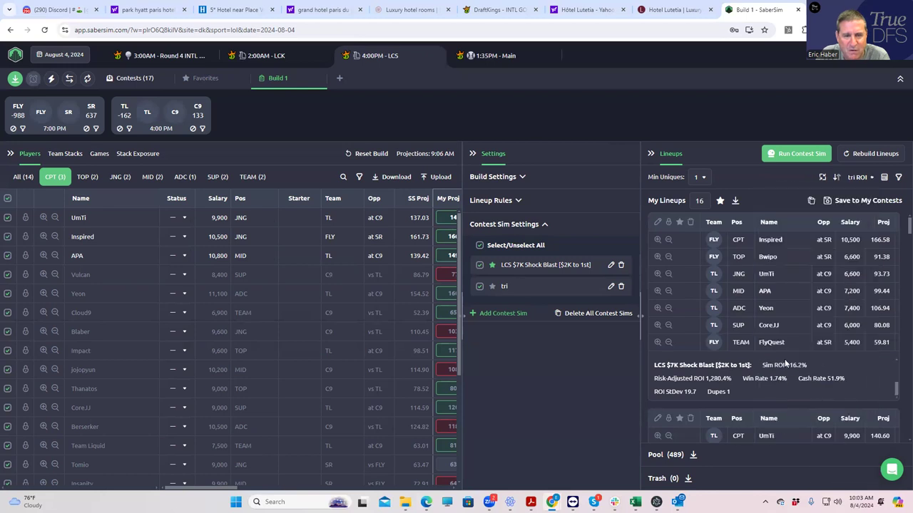
left_click(854, 178)
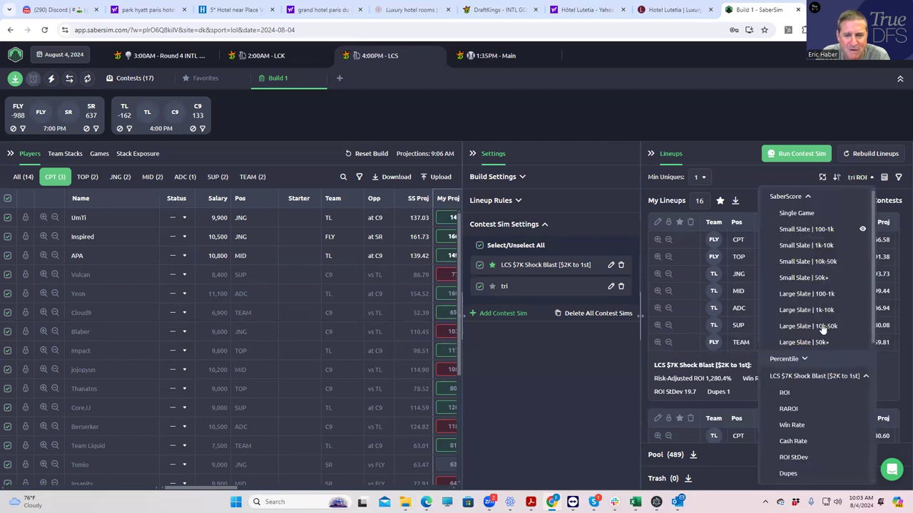
scroll(802, 419, "down", 2)
left_click(790, 380)
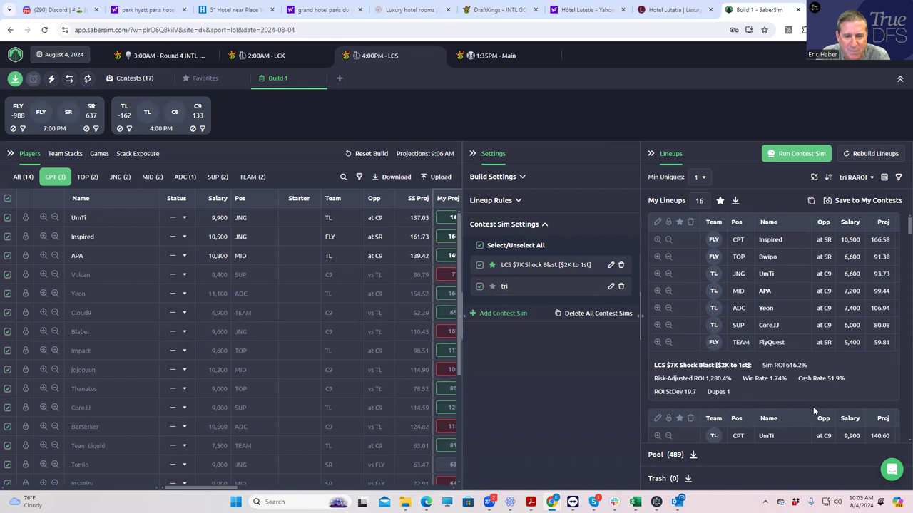
Review the rosters, captains and projection metrics of the four top-ranked lineups
scroll(814, 409, "down", 2)
scroll(820, 378, "up", 1)
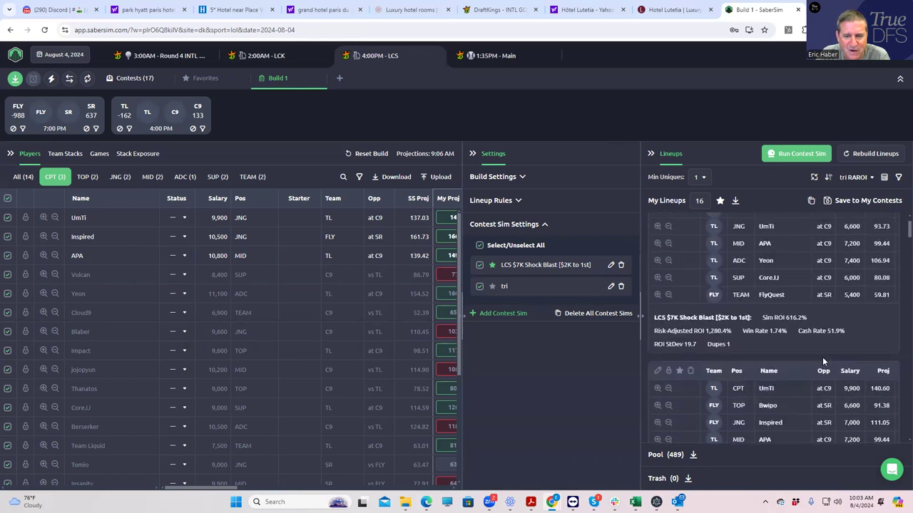
scroll(823, 362, "up", 1)
left_click_drag(899, 226, 898, 258)
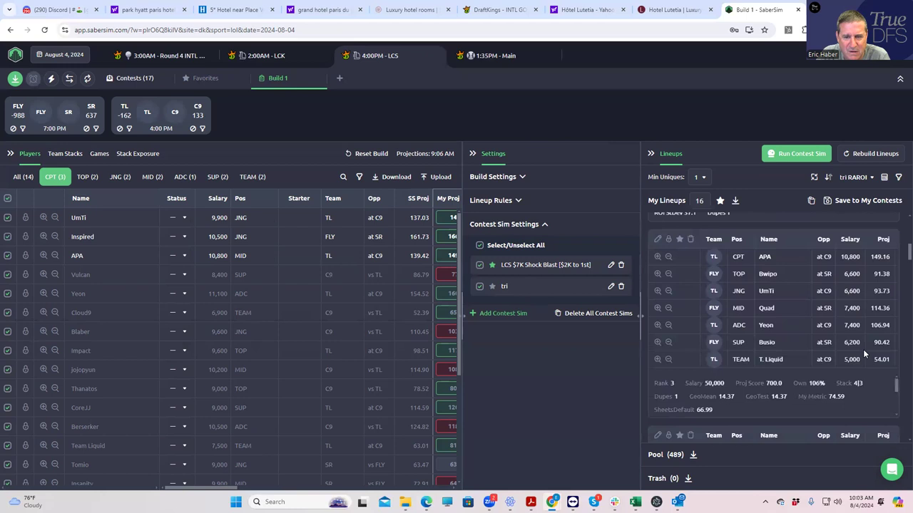
scroll(889, 300, "down", 1)
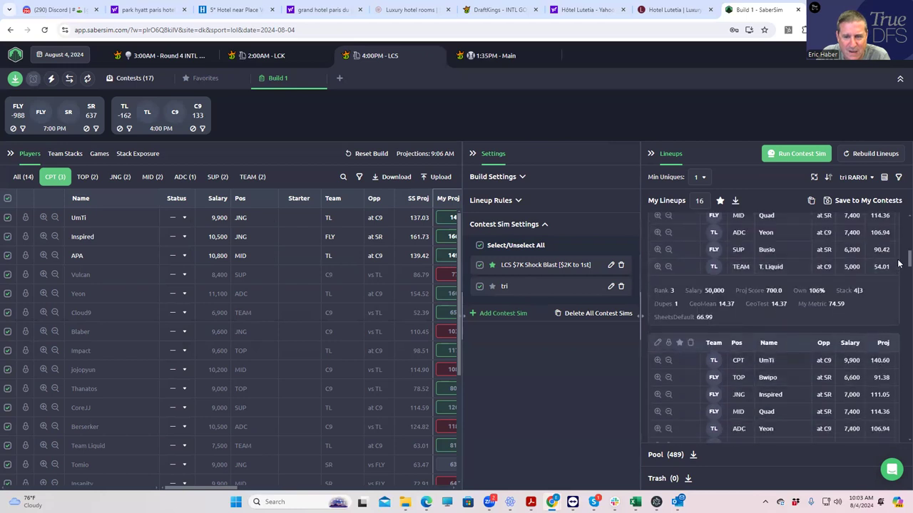
scroll(854, 378, "down", 2)
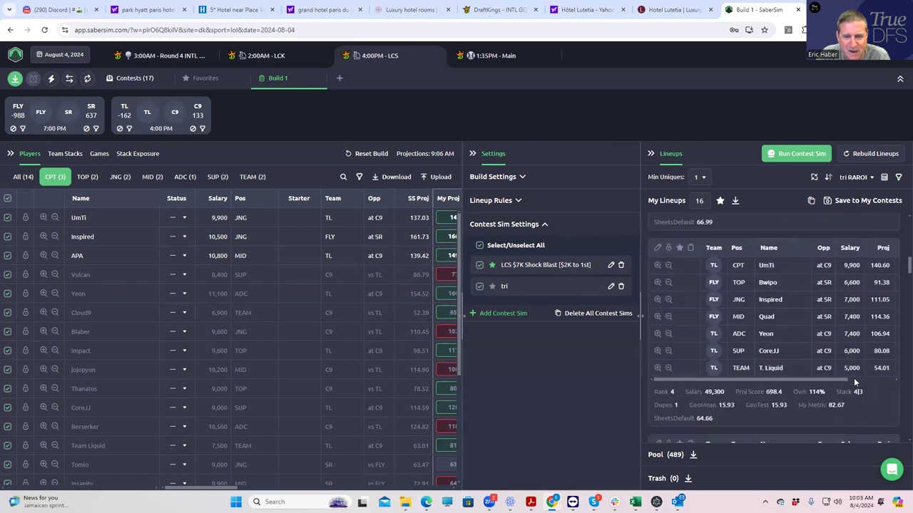
scroll(855, 321, "up", 4)
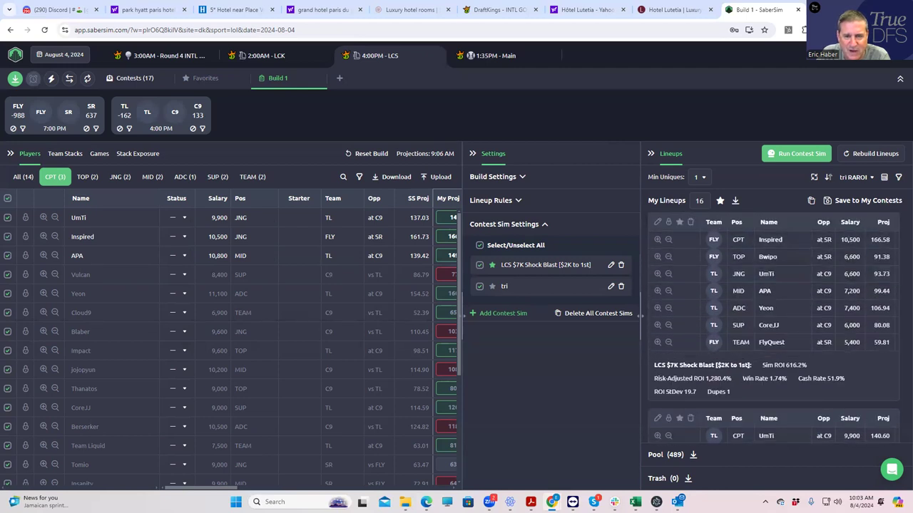
Compare the two top-ranked lineups, captained by Inspired and UmTi, on Sim ROI, risk-adjusted ROI, win rate and cash rate
scroll(899, 232, "down", 2)
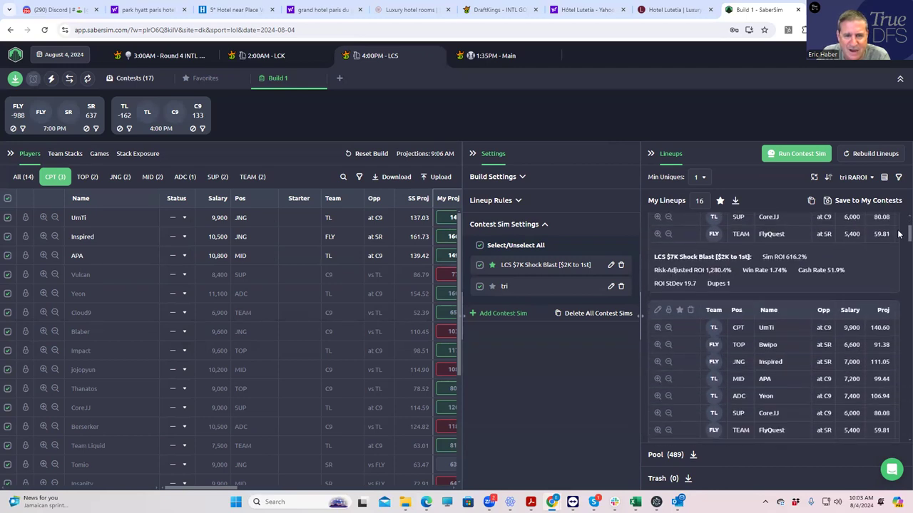
scroll(899, 233, "down", 3)
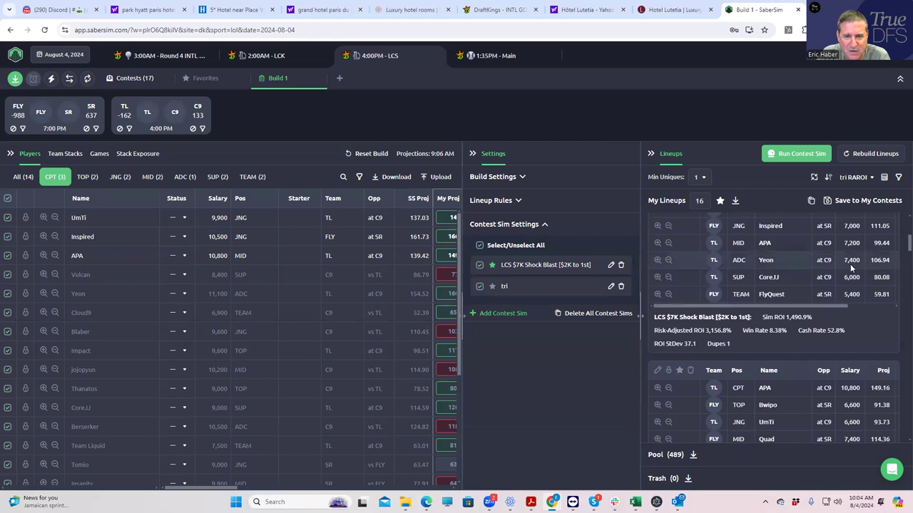
scroll(850, 268, "up", 2)
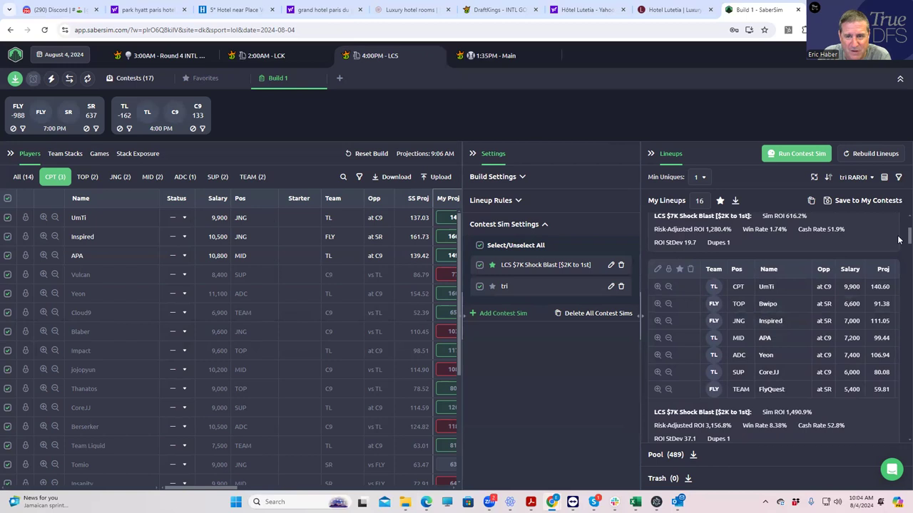
scroll(898, 236, "up", 2)
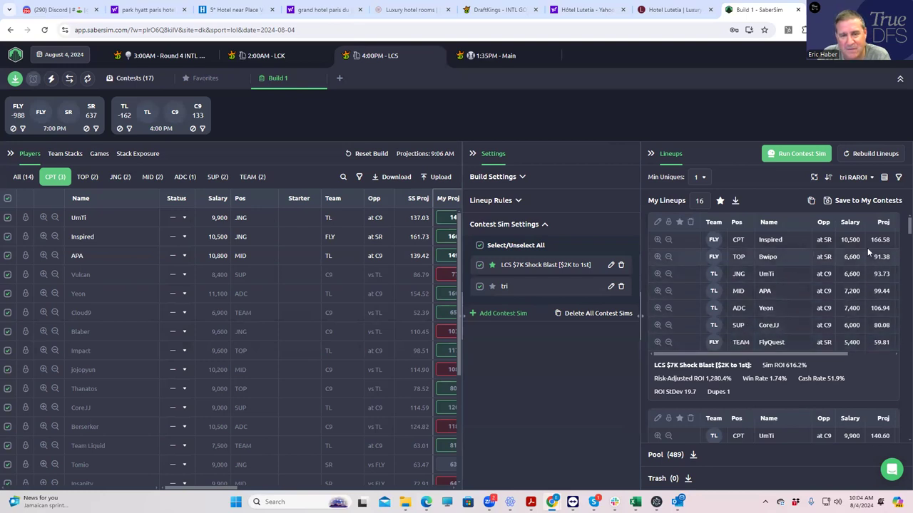
scroll(898, 227, "down", 3)
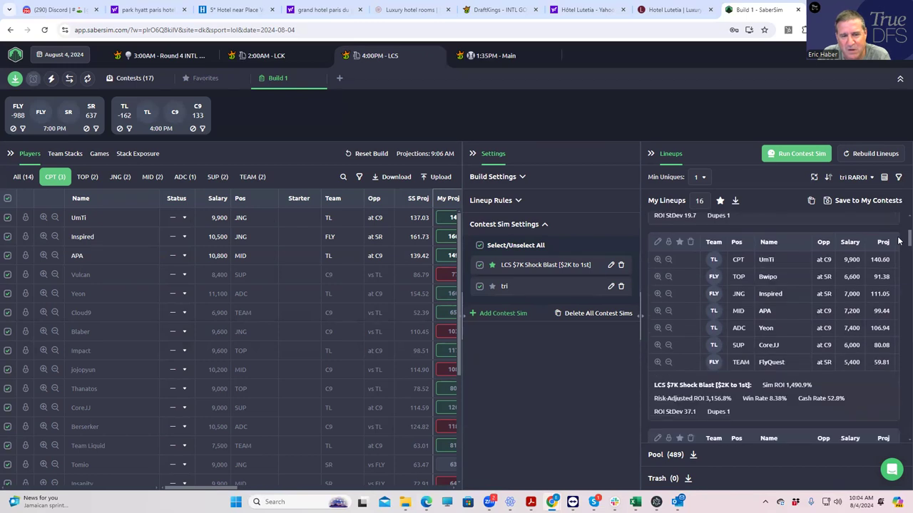
scroll(899, 242, "down", 1)
scroll(899, 243, "up", 1)
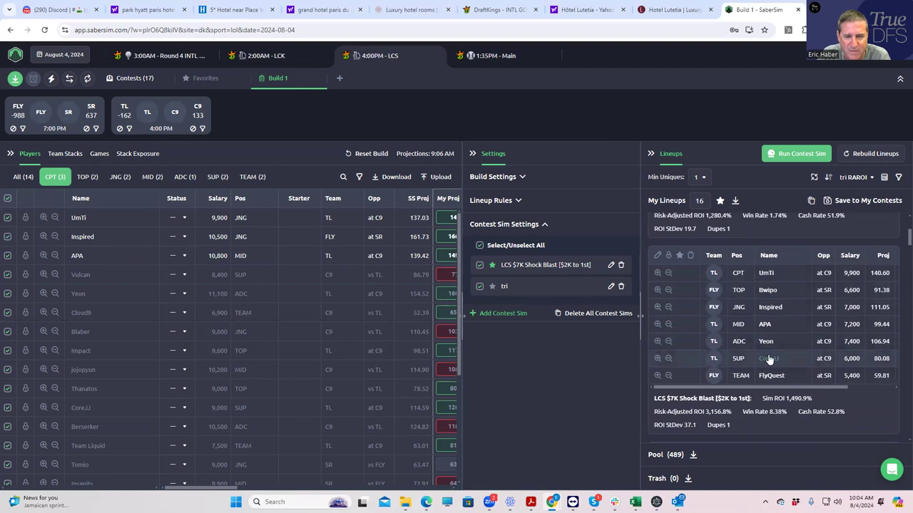
Move the top-ranked lineup captained by Inspired to the trash
scroll(754, 361, "up", 2)
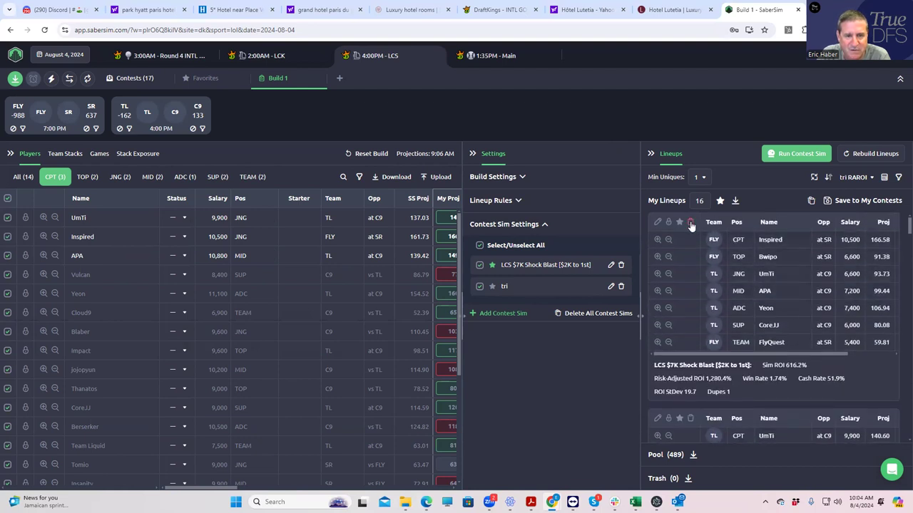
left_click(691, 226)
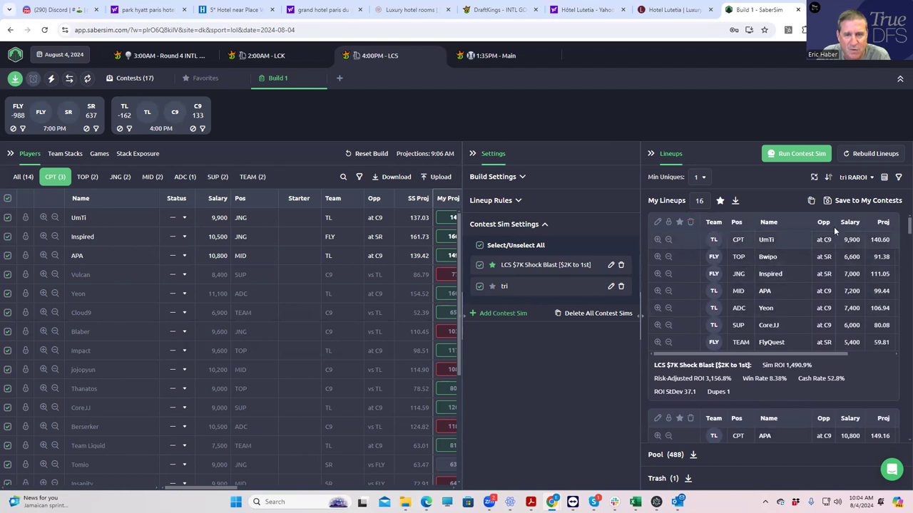
Save the lineups only to the LCS $2K Power Gauntlet [Single Entry] contest, excluding the LCS $7K Shock Blast
left_click(827, 203)
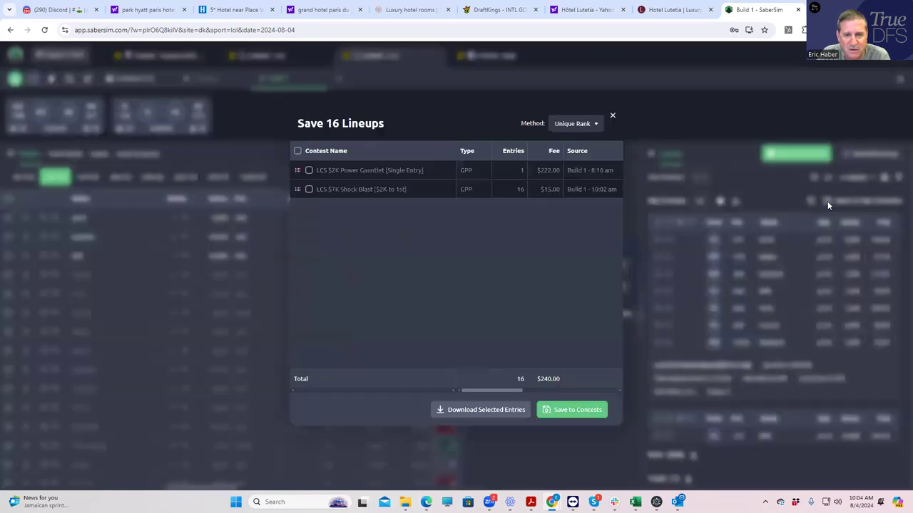
left_click(308, 189)
left_click(309, 171)
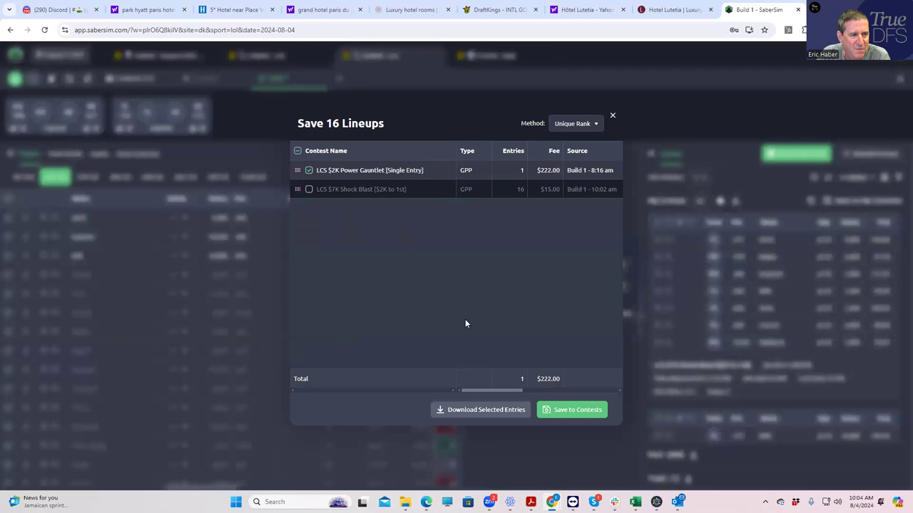
left_click(572, 411)
left_click(612, 118)
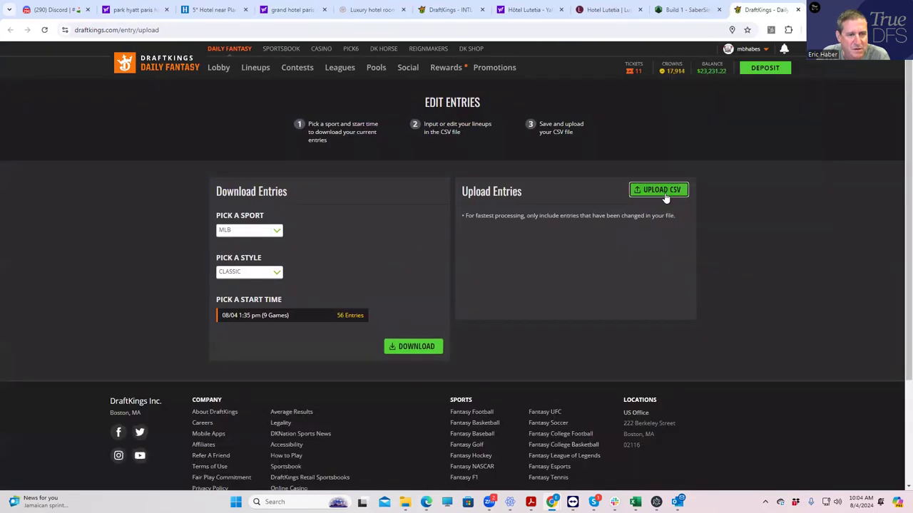
On DraftKings, upload the entries file entries_dk_lol_2024-08-04_400pm_lcs (3) and open the upcoming lineups page
left_click(650, 194)
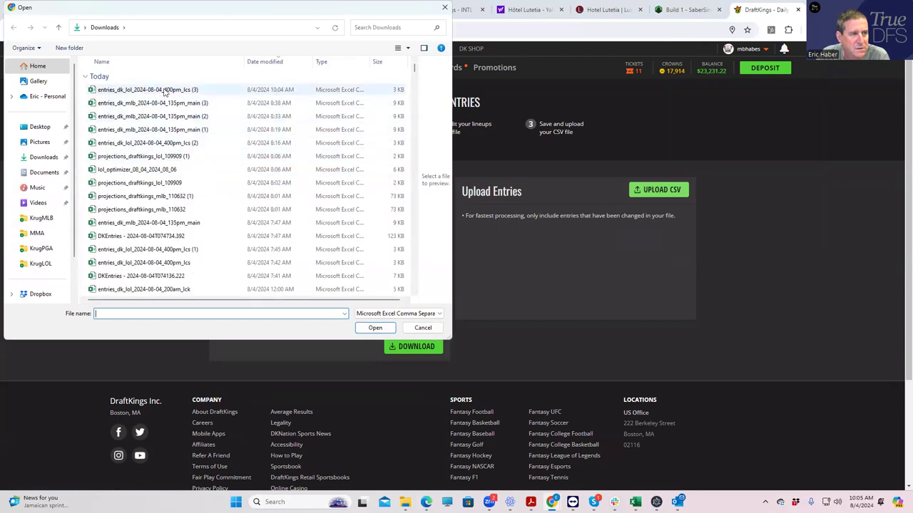
left_click(164, 92)
left_click(374, 327)
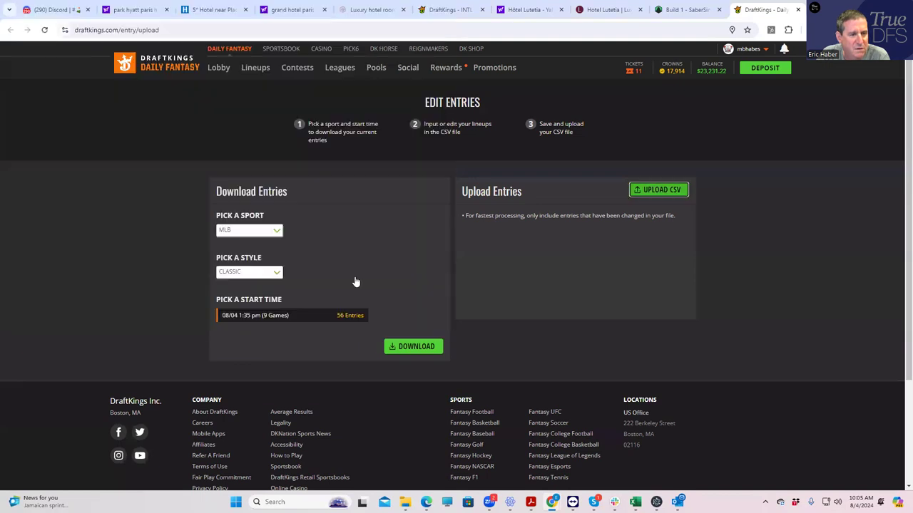
left_click(260, 72)
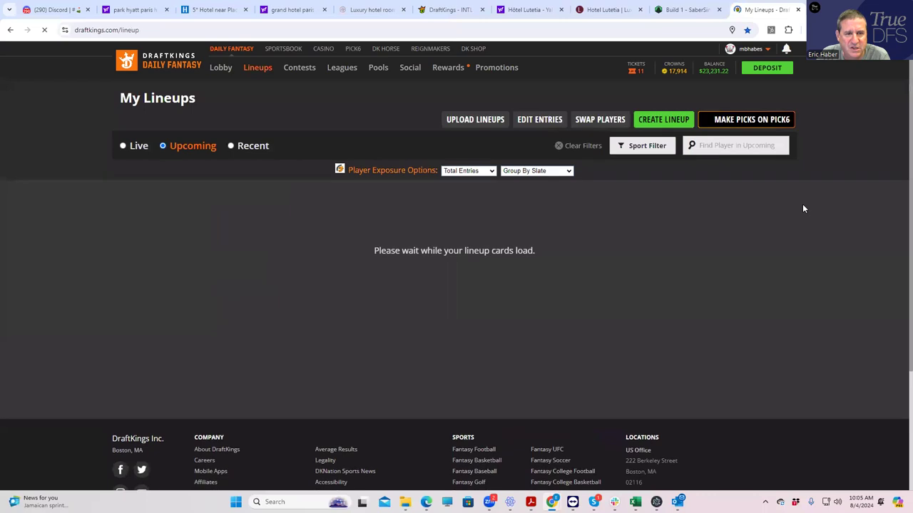